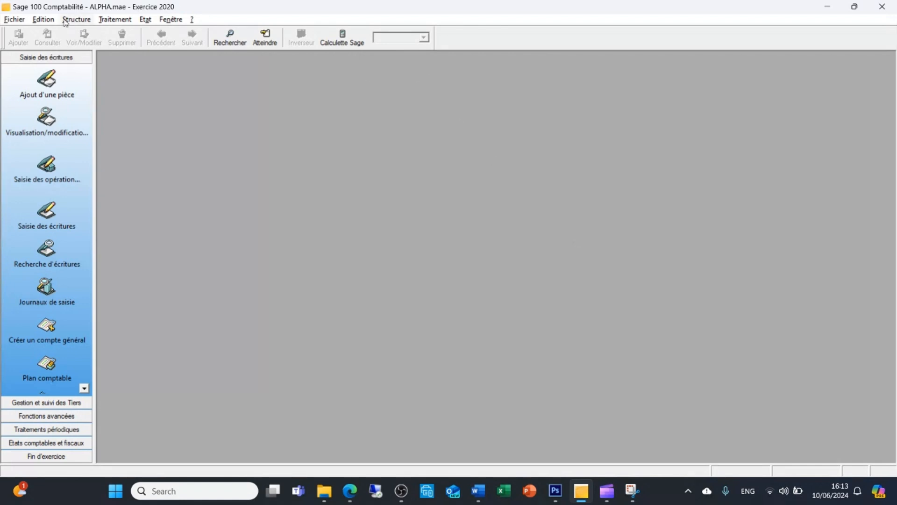
Open the January 2020 ACHAT journal enlarged to review its entries, and close it along with the journal list
click(114, 20)
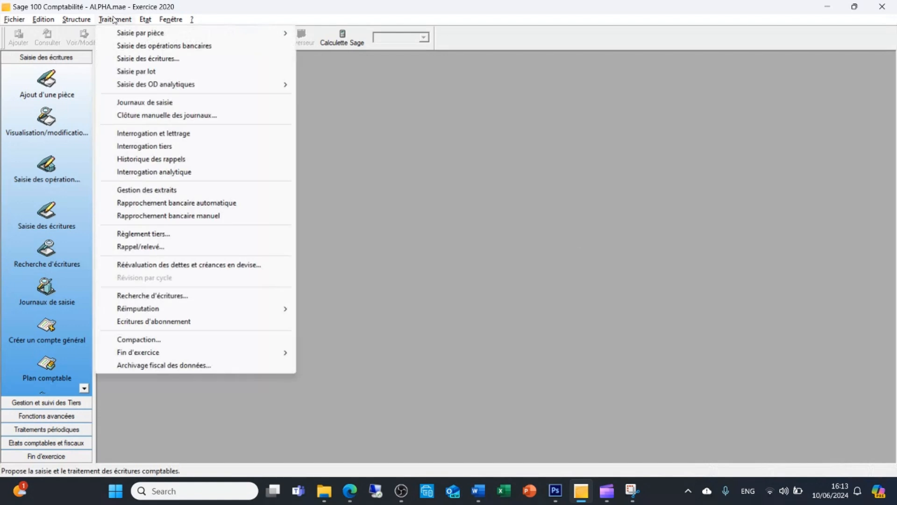
click(160, 103)
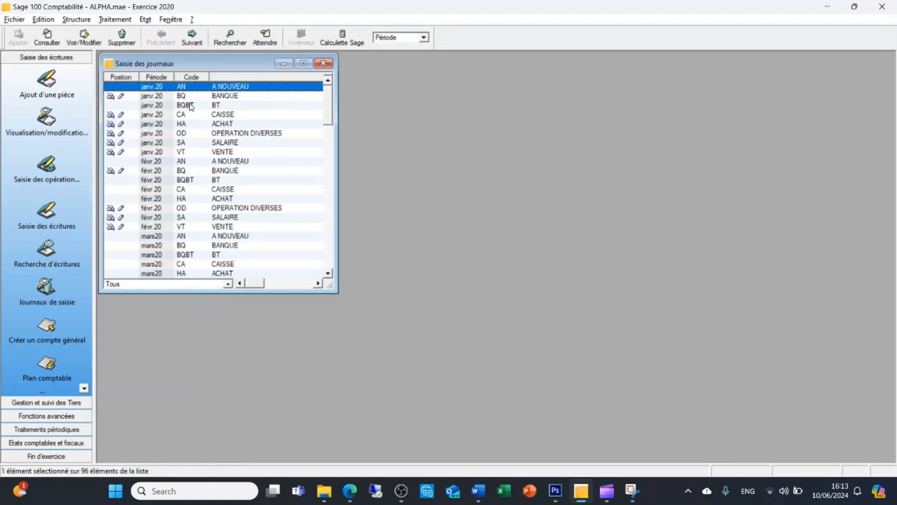
double_click(223, 125)
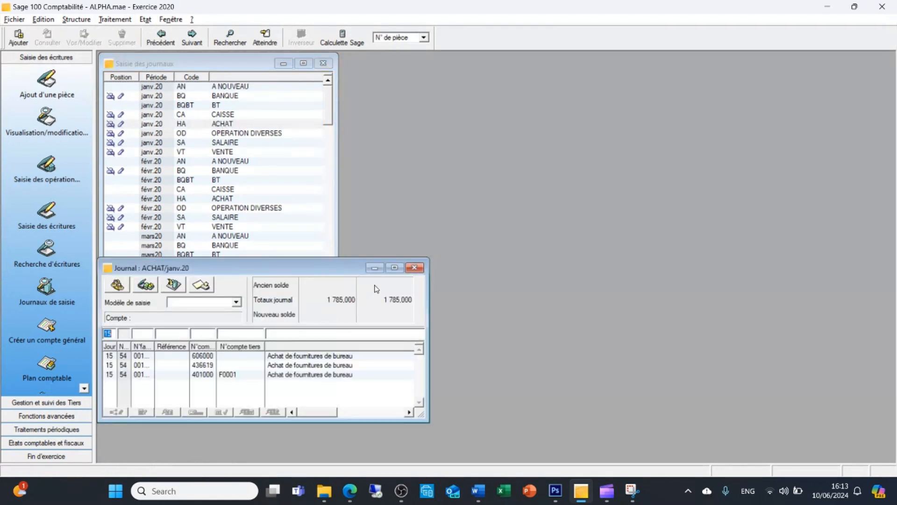
drag(307, 267, 486, 123)
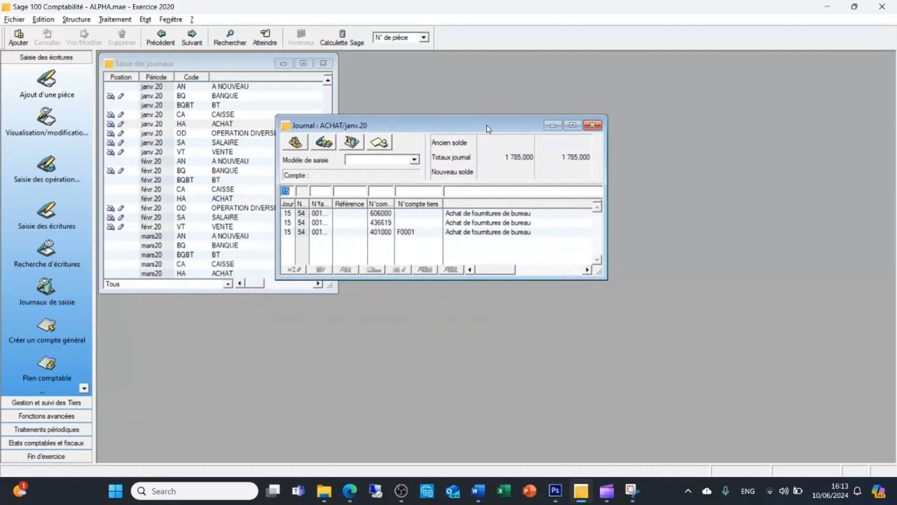
click(573, 126)
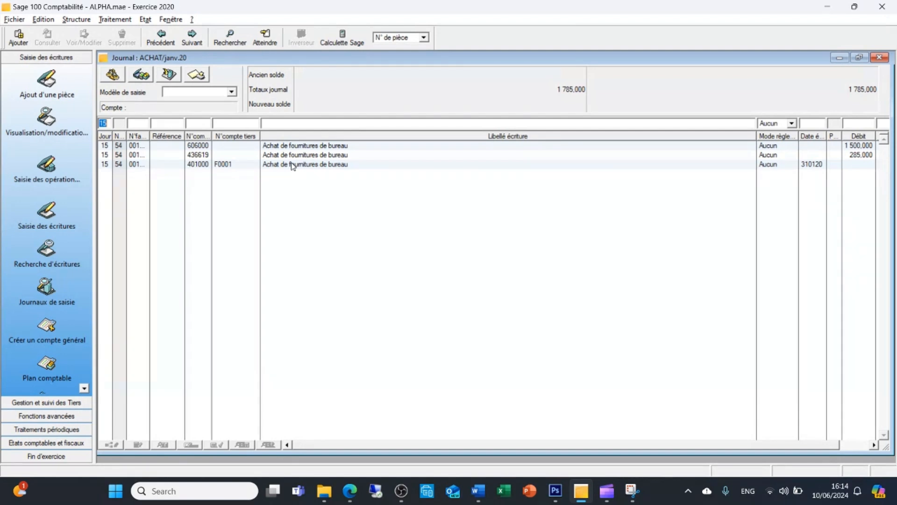
click(880, 58)
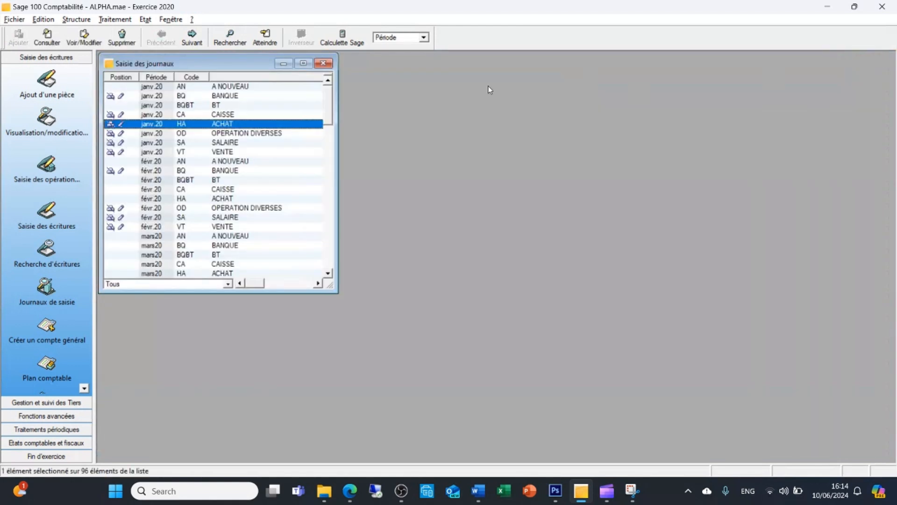
click(322, 64)
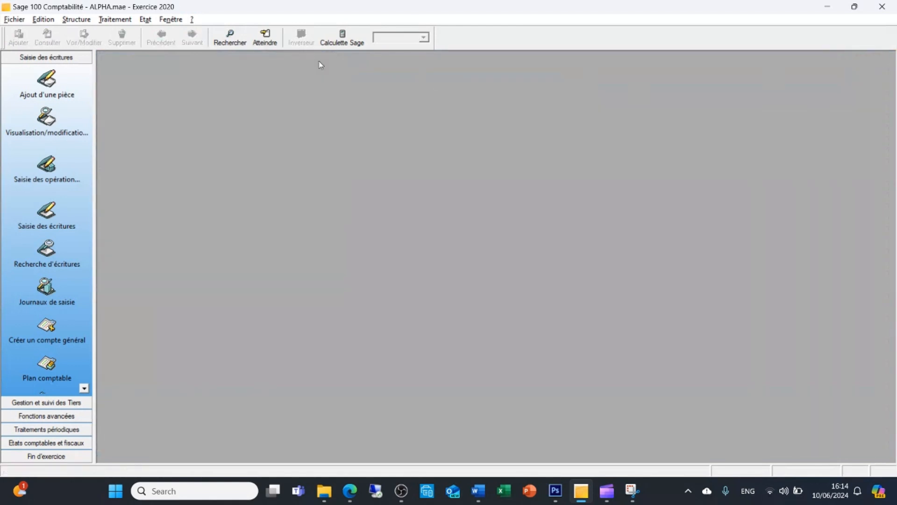
Enable the free window display option (Affichage libre des fenêtres) in the interface customization settings
click(171, 20)
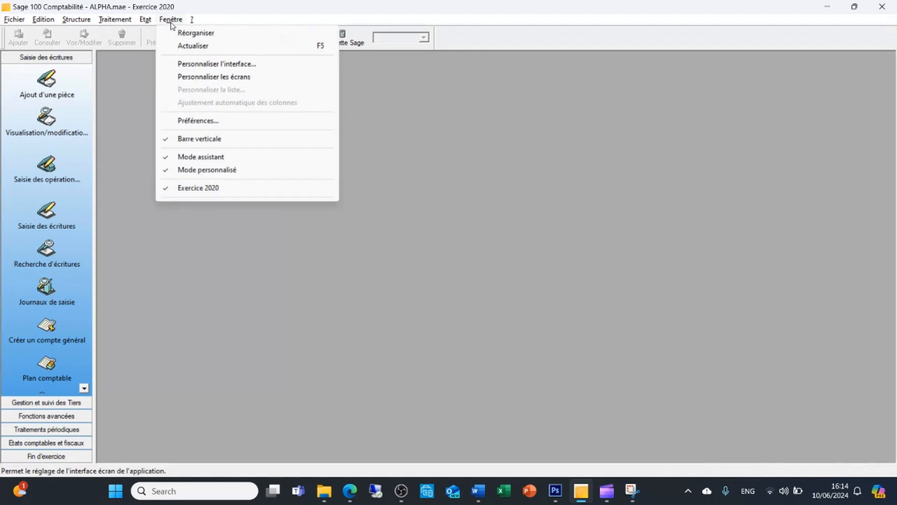
click(219, 65)
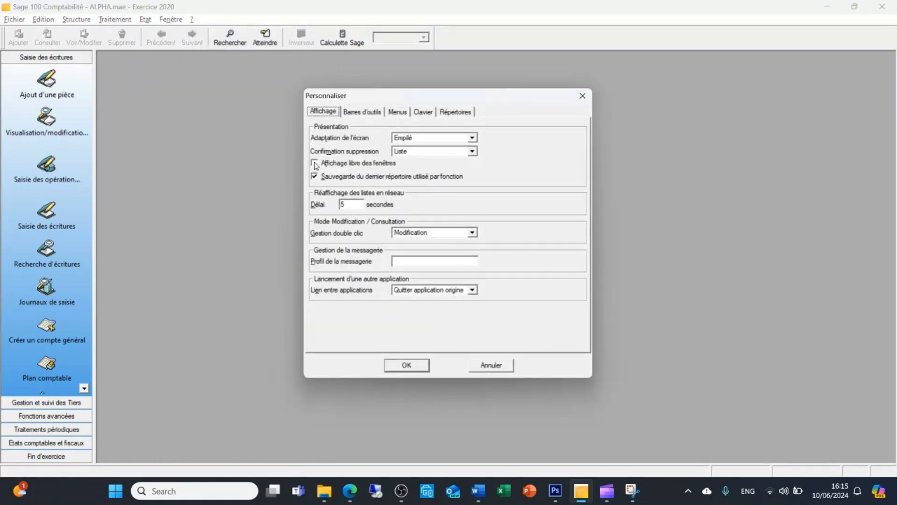
click(314, 163)
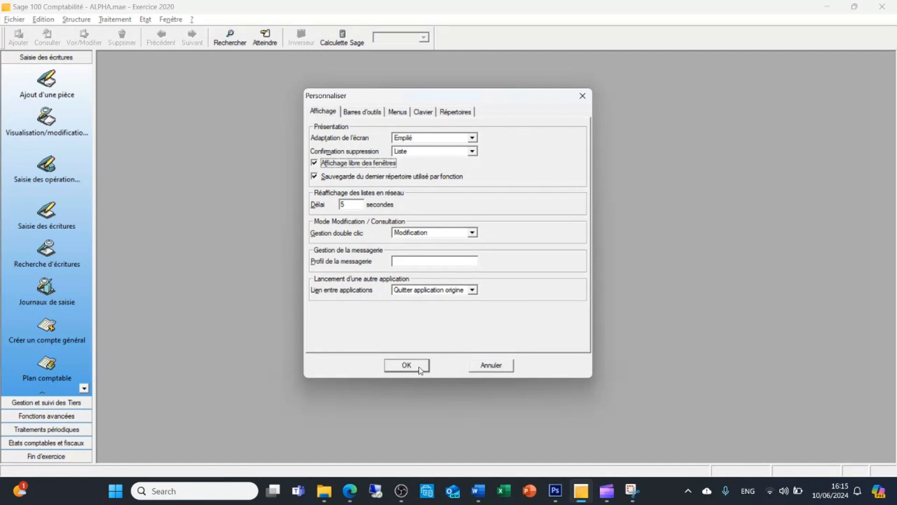
click(407, 365)
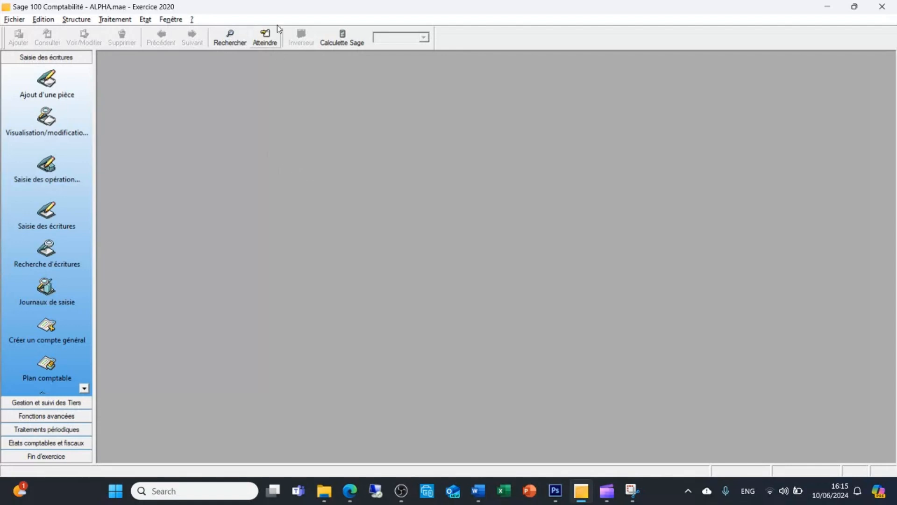
Open both the ACHAT and OPERATION DIVERSES entry journals for January 2020
click(113, 20)
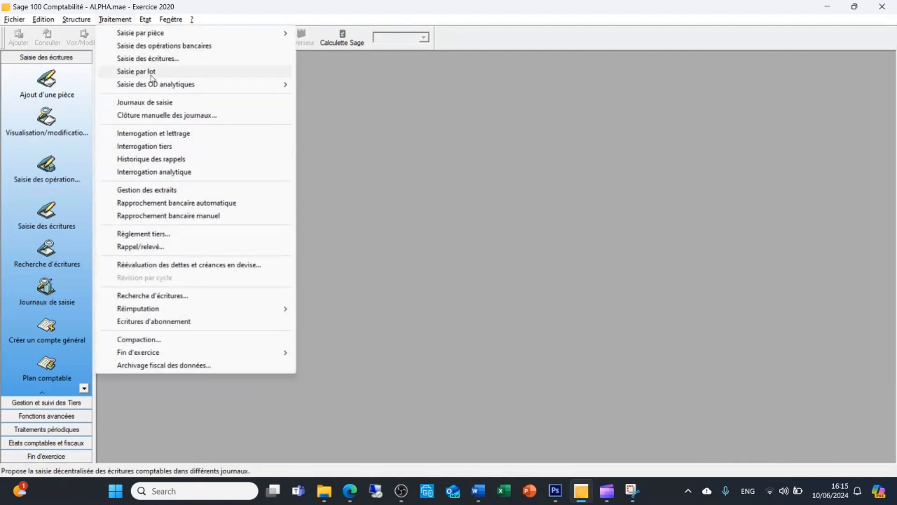
click(158, 103)
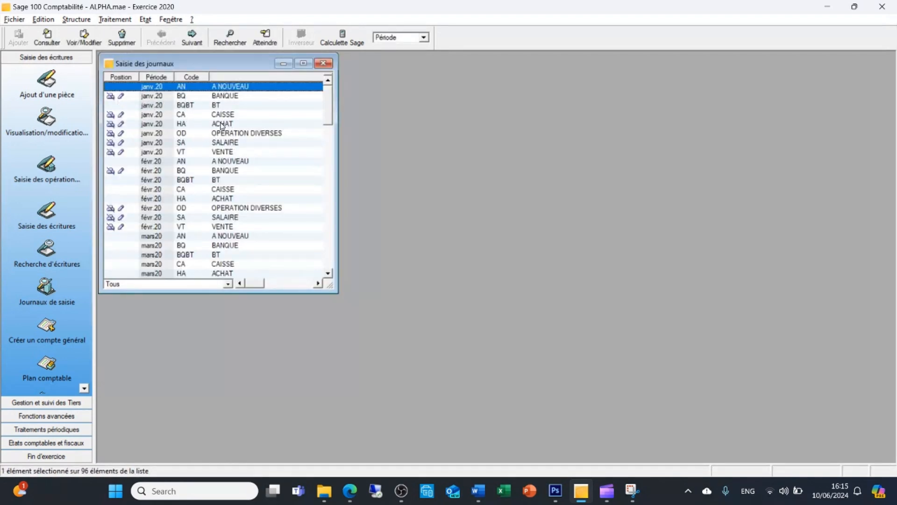
double_click(222, 124)
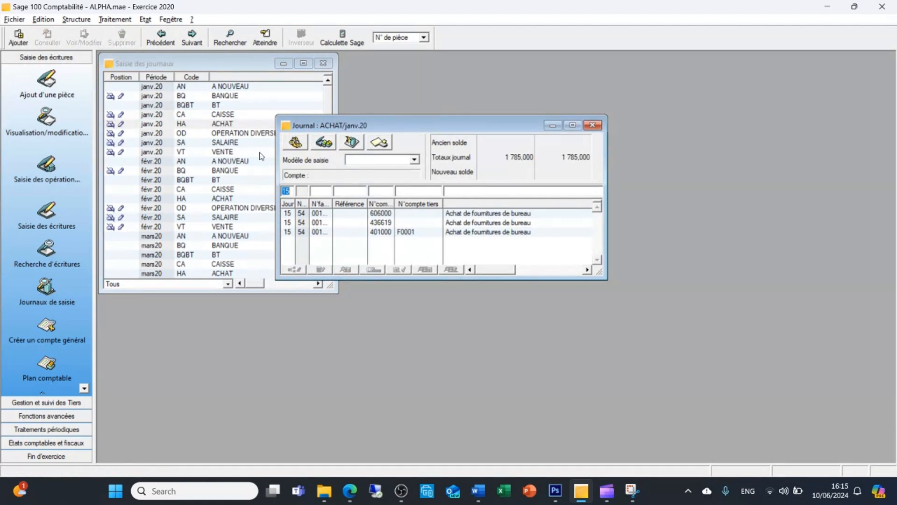
click(190, 135)
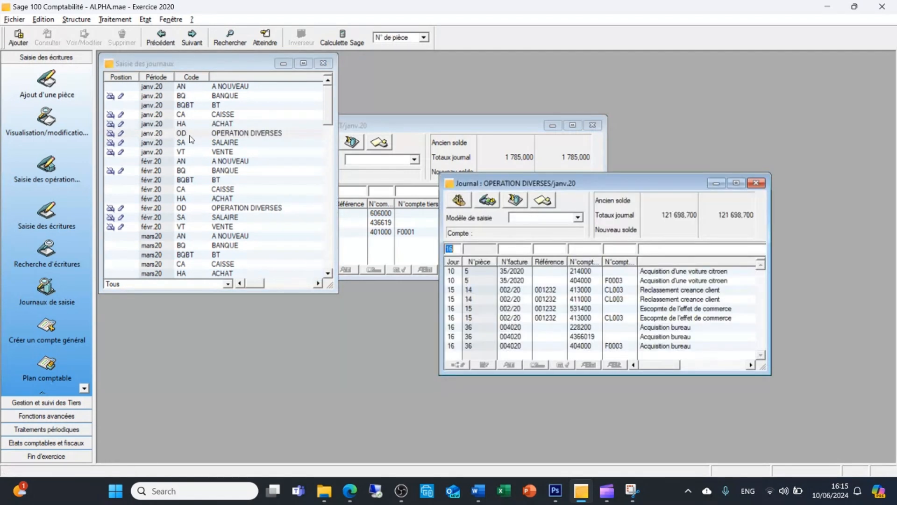
Close the journal list and arrange the ACHAT and OPERATION DIVERSES windows side by side without overlap
click(324, 66)
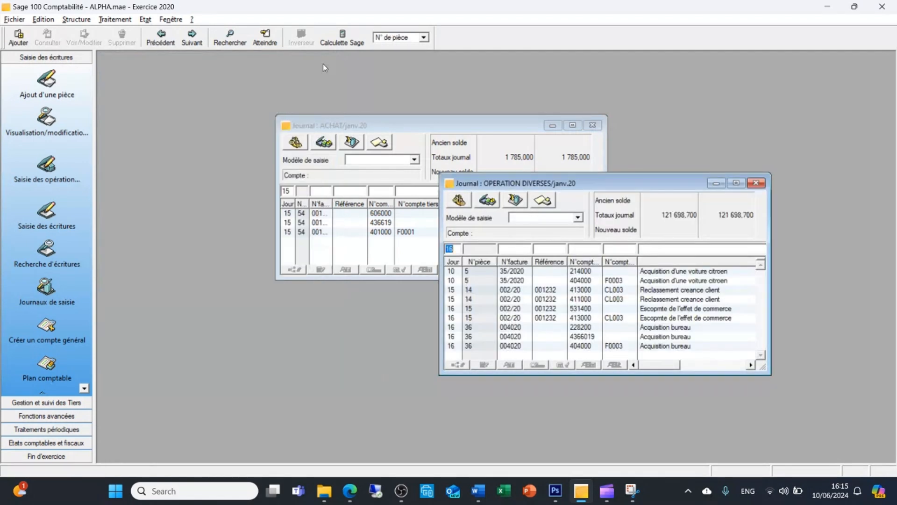
click(411, 124)
drag(413, 124, 255, 71)
drag(644, 186, 739, 176)
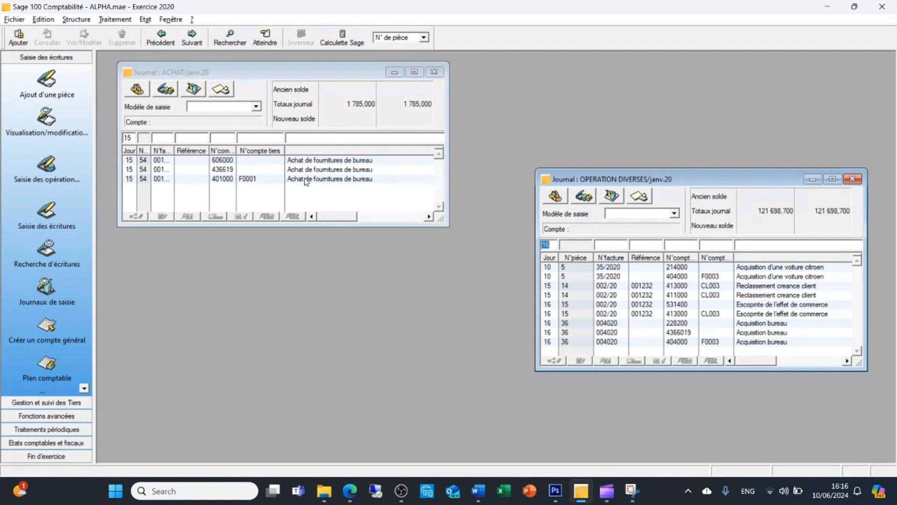
Transfer all entries of the January 2020 ACHAT journal to the OPERATION DIVERSES journal, deleting the original entries
right_click(259, 177)
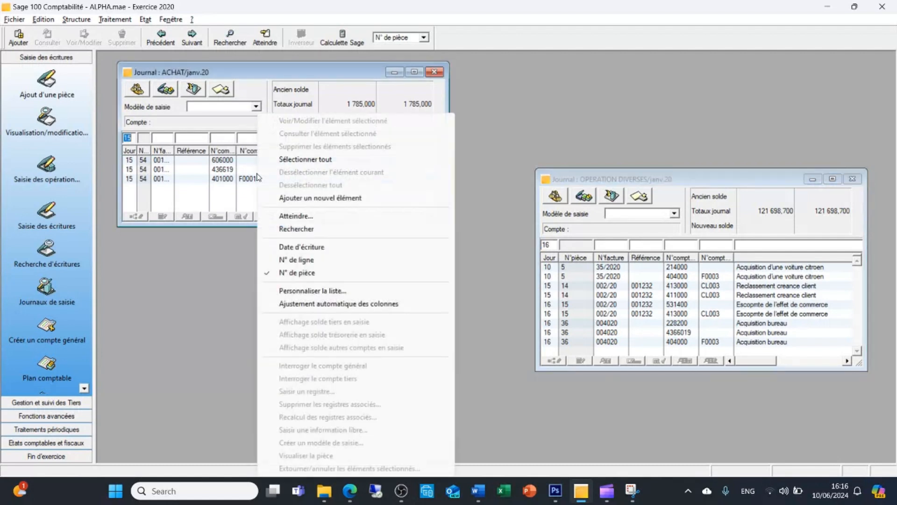
click(284, 159)
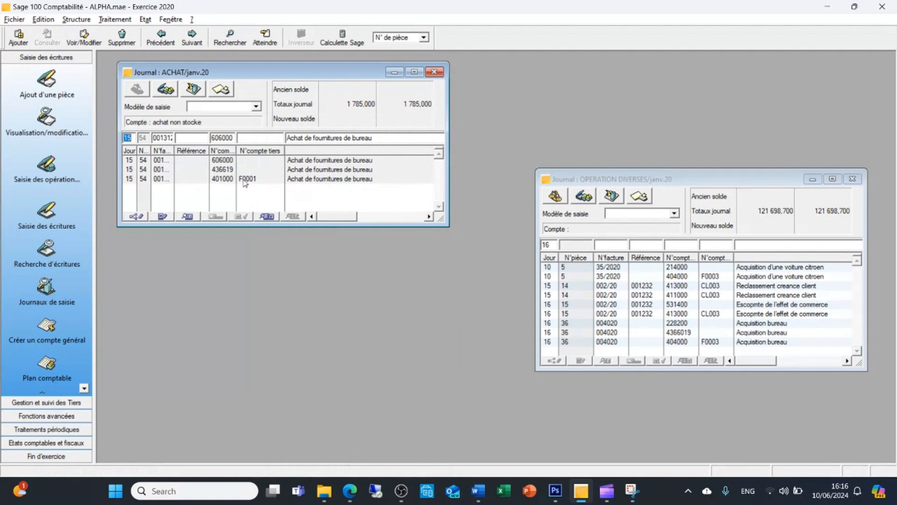
click(267, 171)
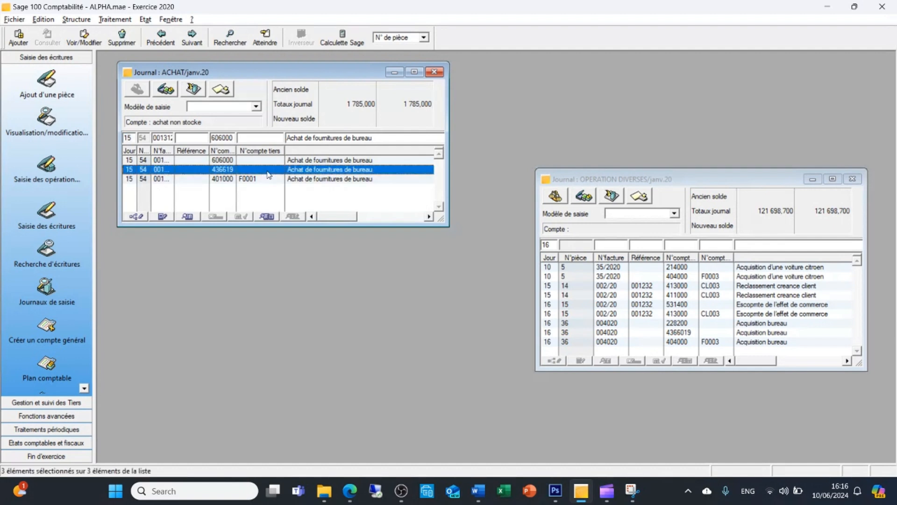
double_click(267, 171)
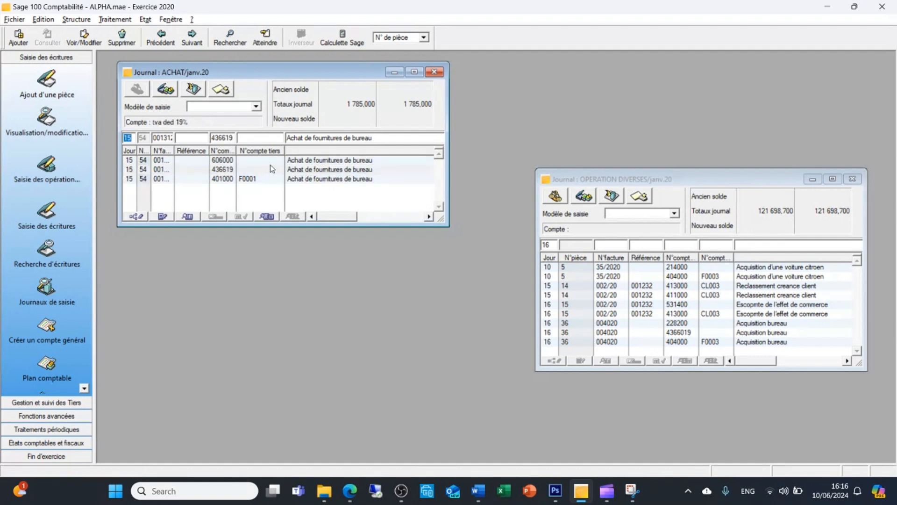
right_click(271, 169)
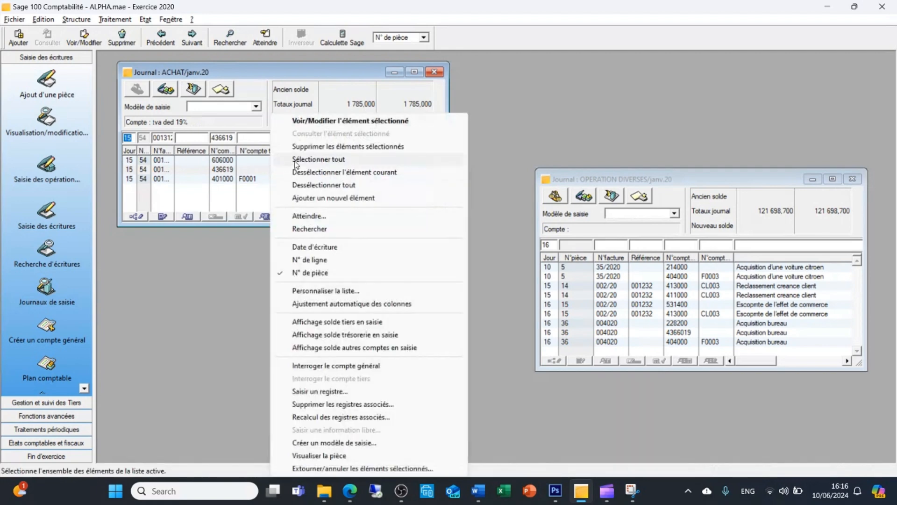
click(295, 160)
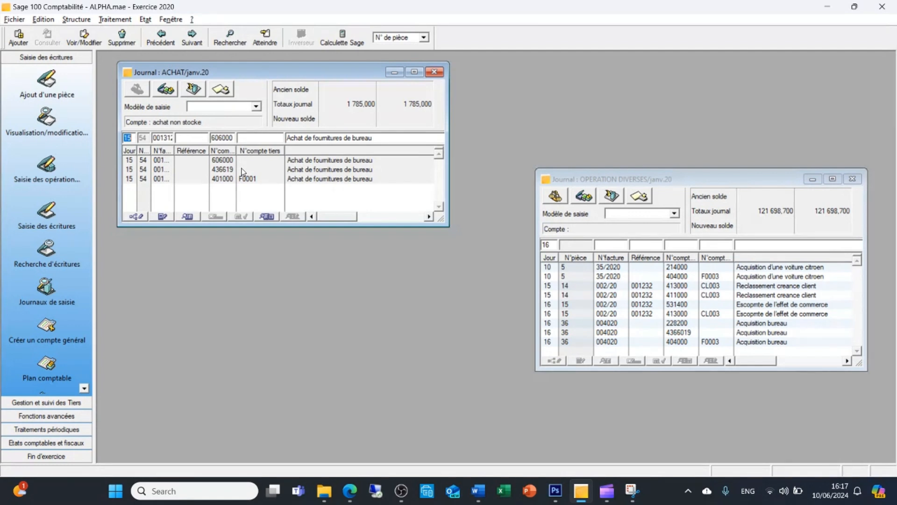
key(ctrl+a)
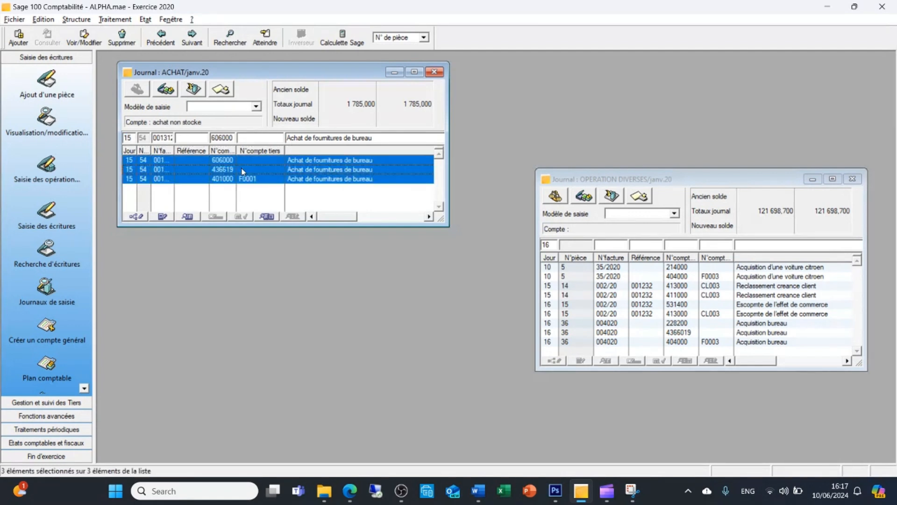
drag(242, 172, 241, 170)
drag(241, 171, 797, 331)
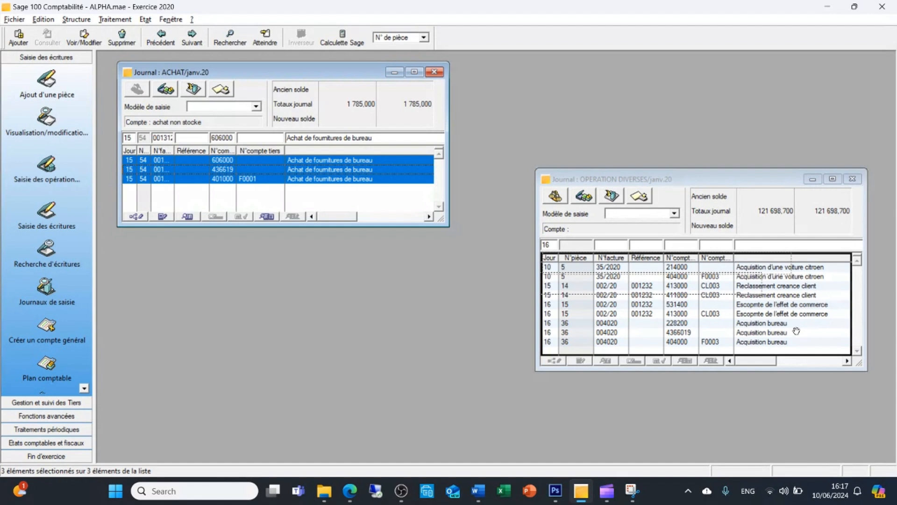
drag(797, 331, 797, 331)
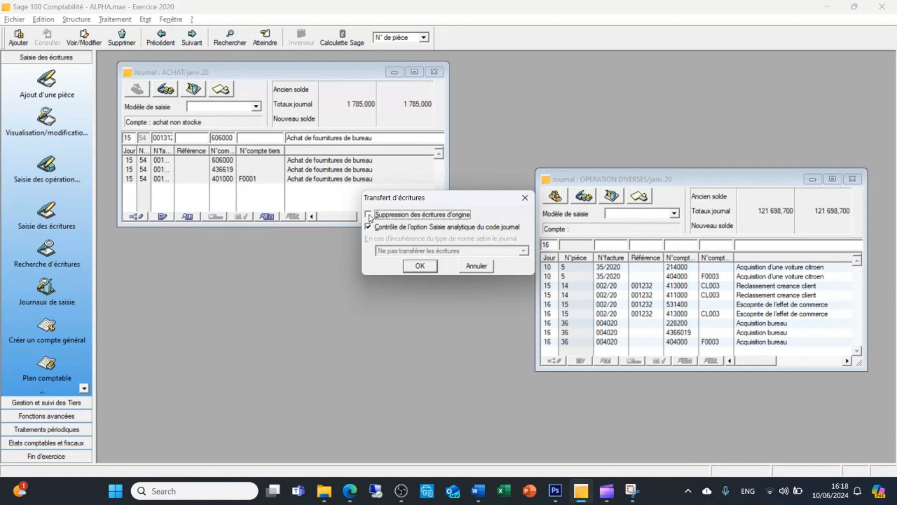
click(420, 266)
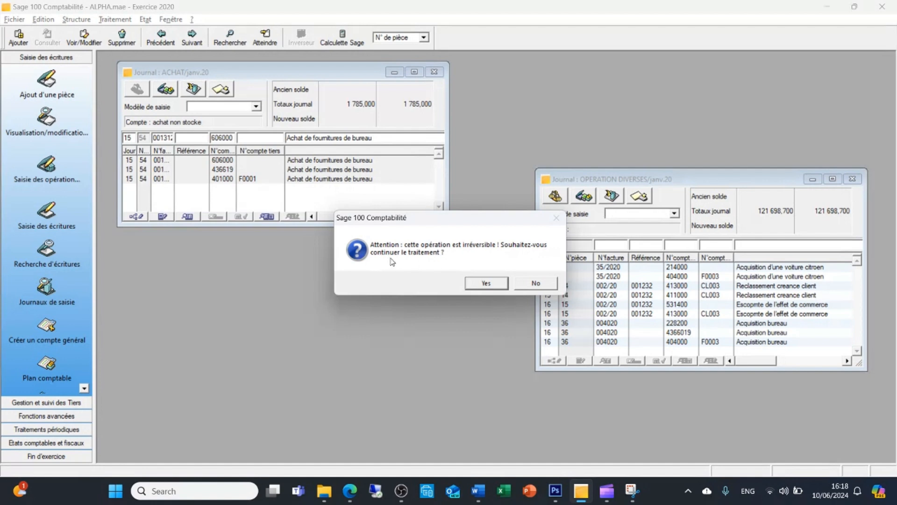
click(493, 287)
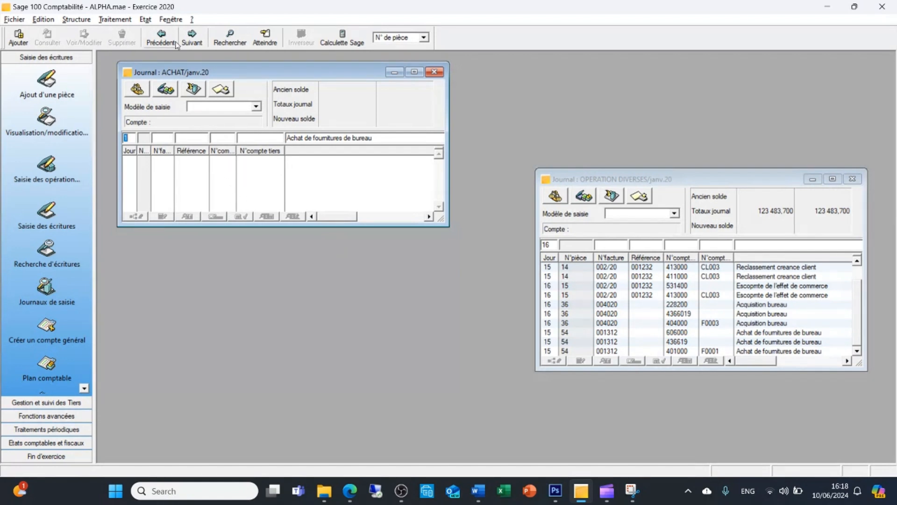
Examine the transferred entries in the enlarged OPERATION DIVERSES journal and close both journal windows
click(827, 178)
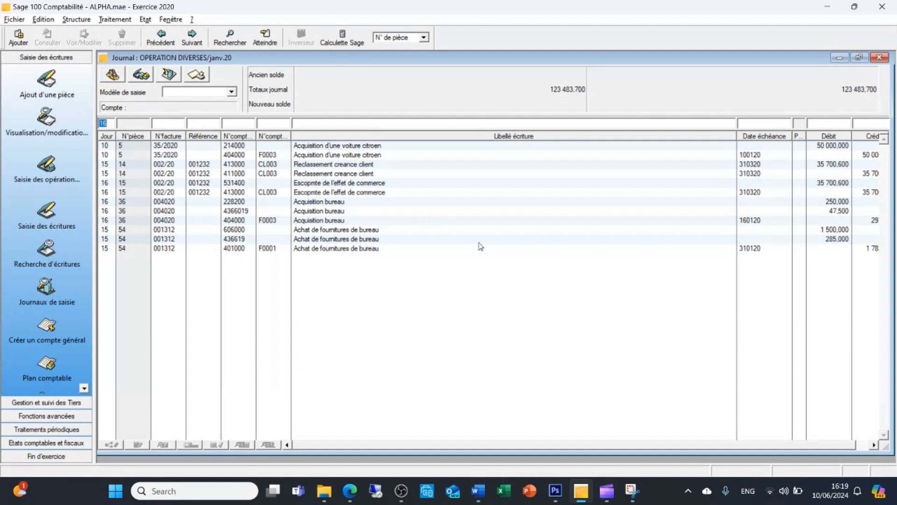
click(880, 57)
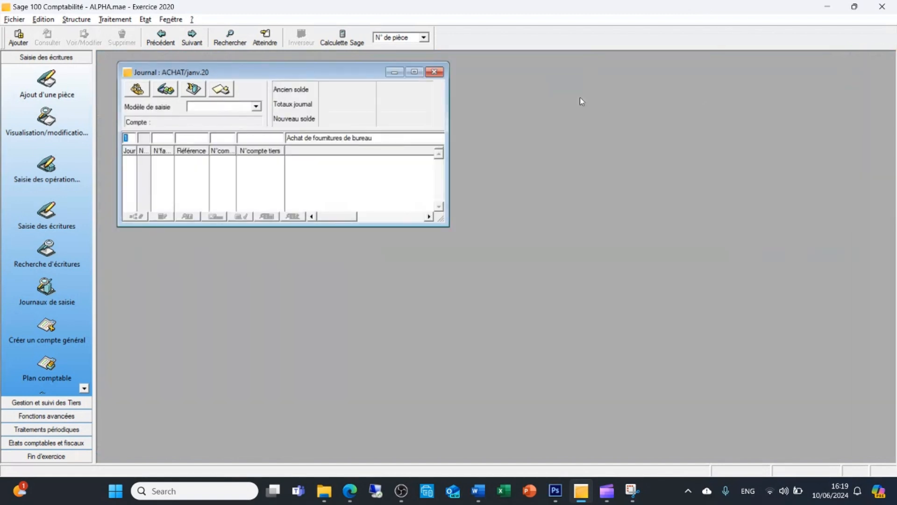
click(440, 72)
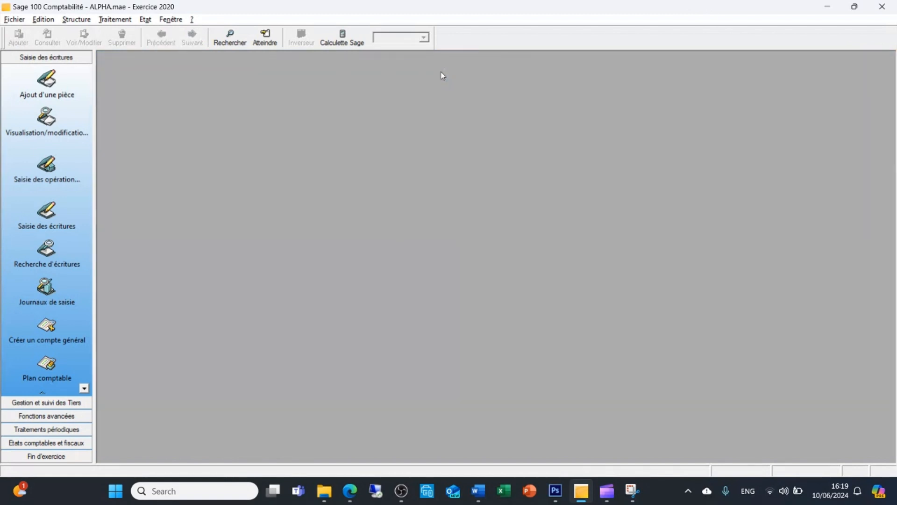
Disable the free window display option (Affichage libre des fenêtres) in the interface customization settings
click(171, 20)
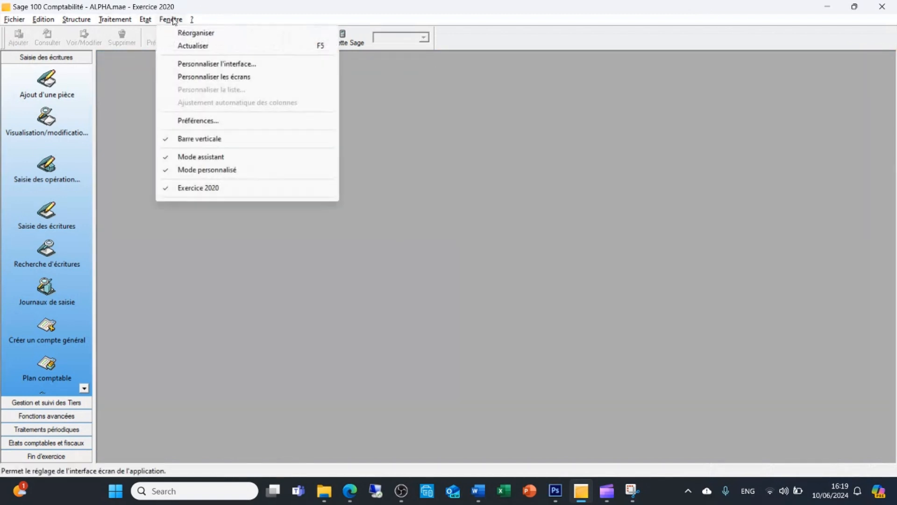
click(192, 66)
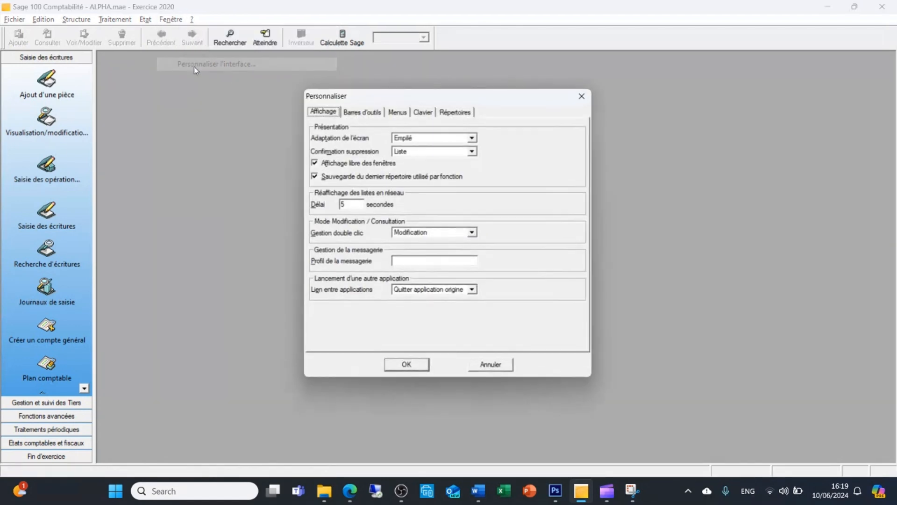
click(314, 162)
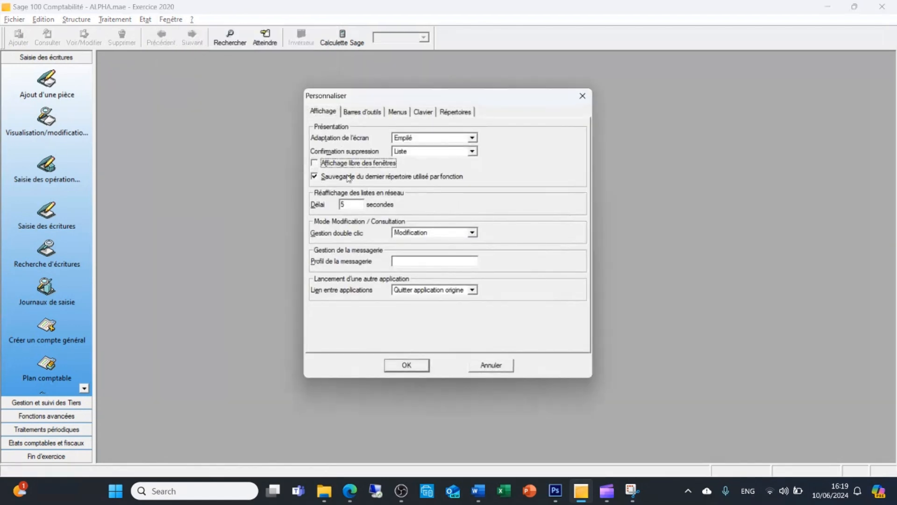
click(406, 365)
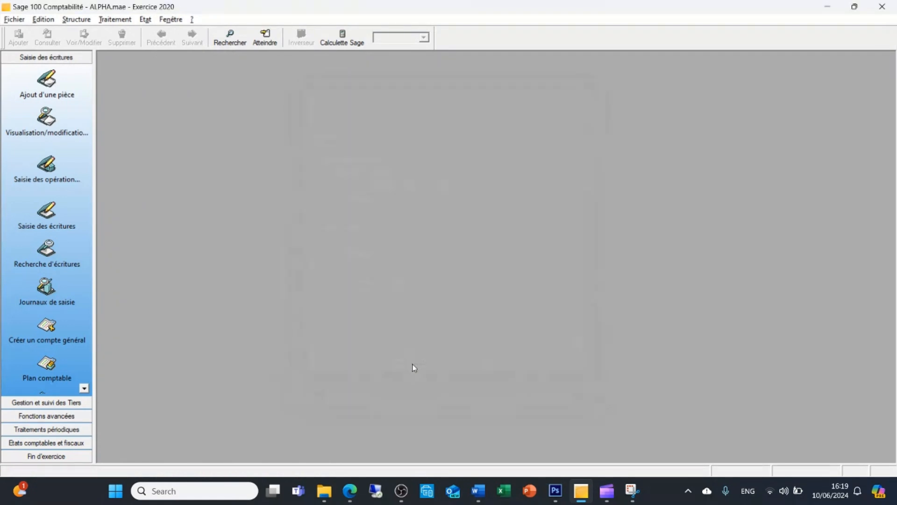